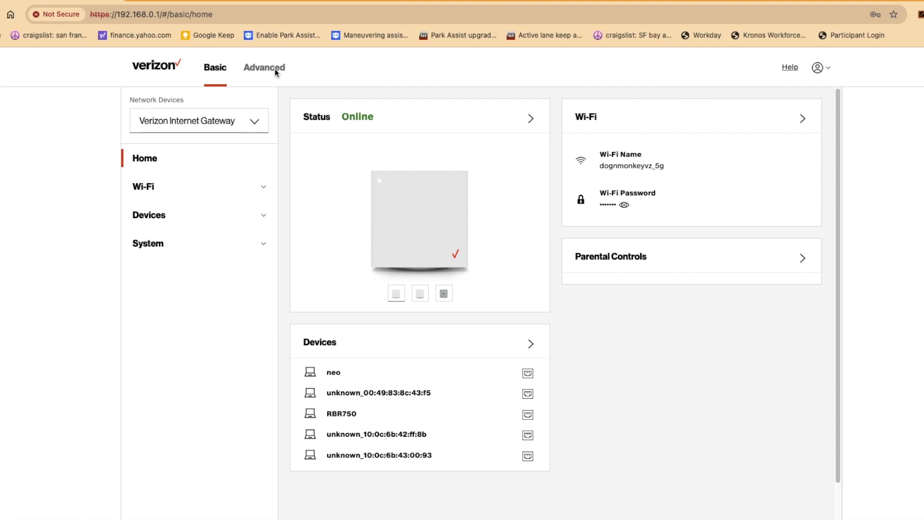
Switch the gateway admin to the Advanced view and expand Network Settings
left_click(276, 71)
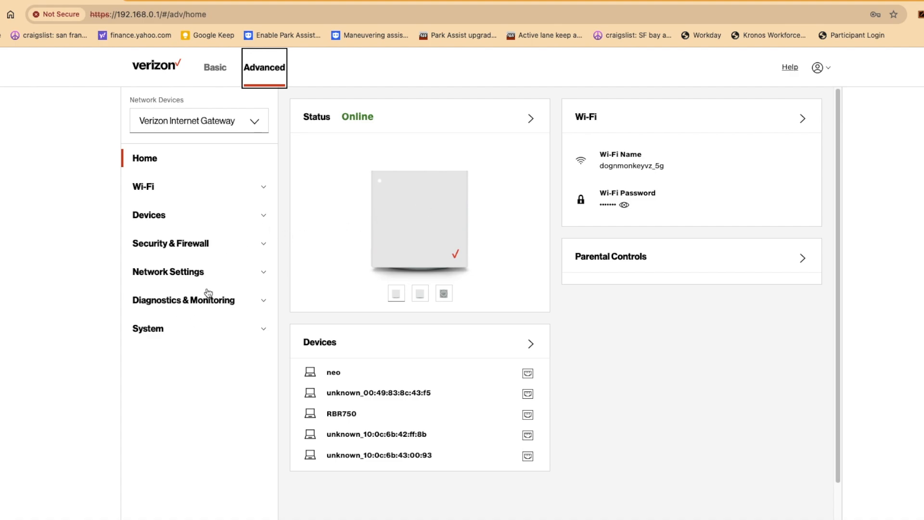
left_click(249, 278)
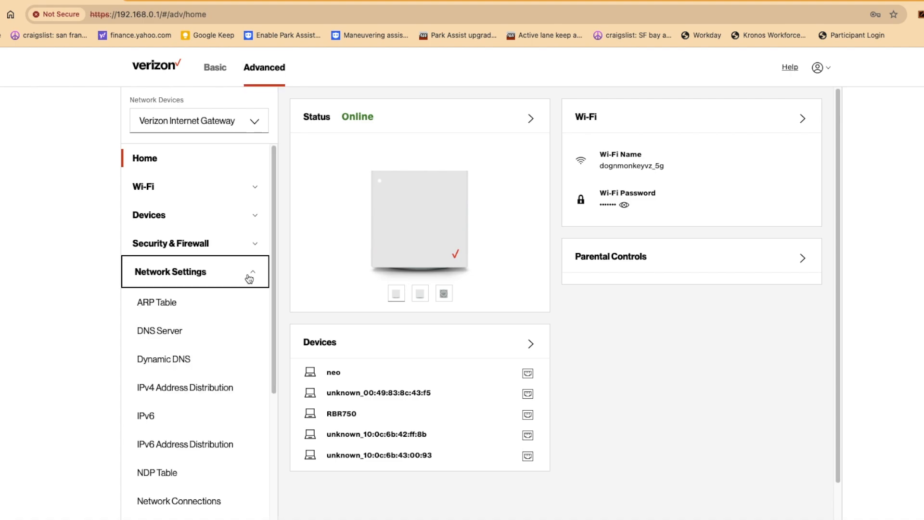
Go to Network Connections and view the Network (Home/Office) connection details
scroll(242, 298, "down", 4)
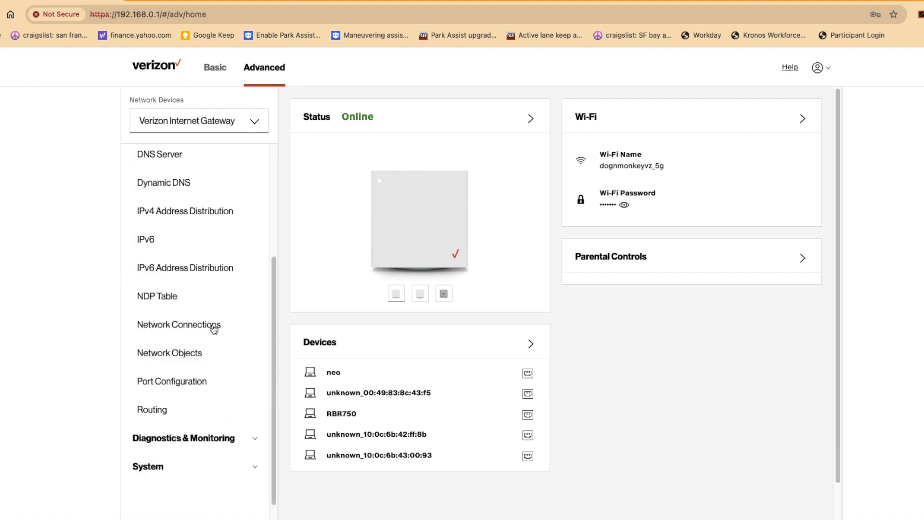
left_click(214, 325)
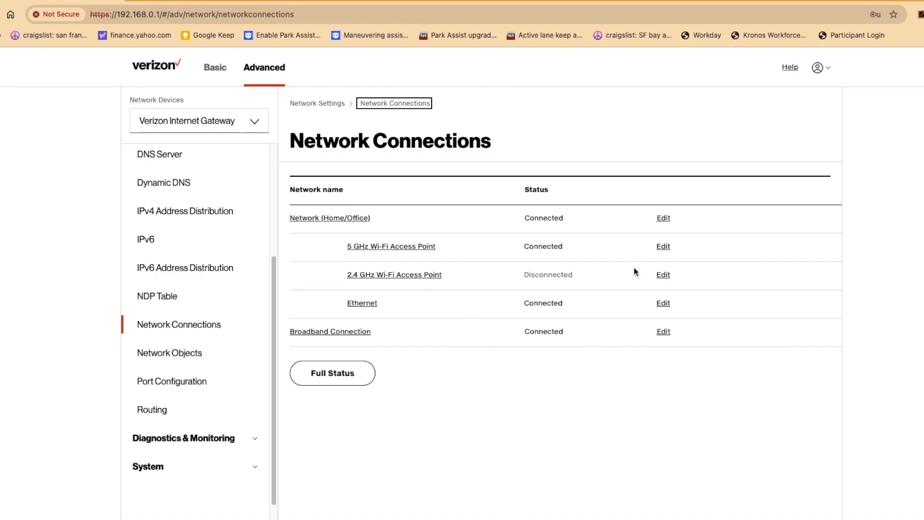
left_click(664, 220)
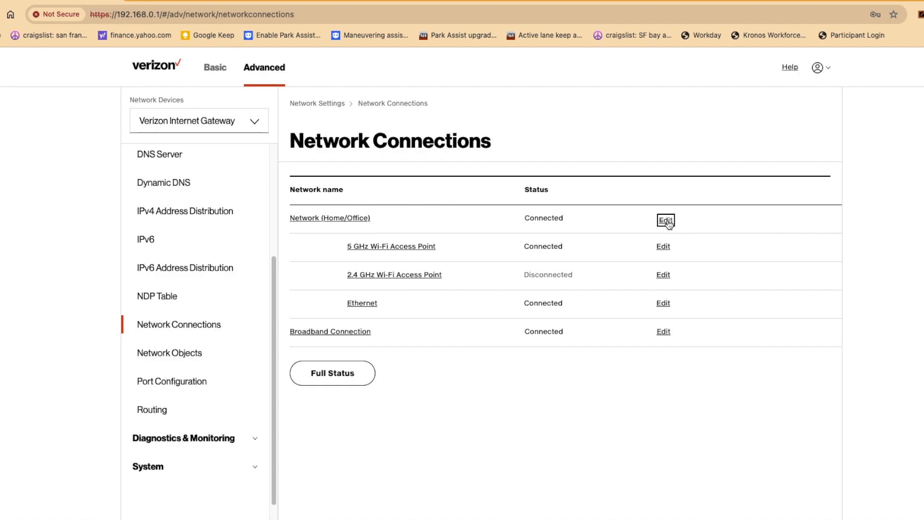
scroll(668, 221, "down", 6)
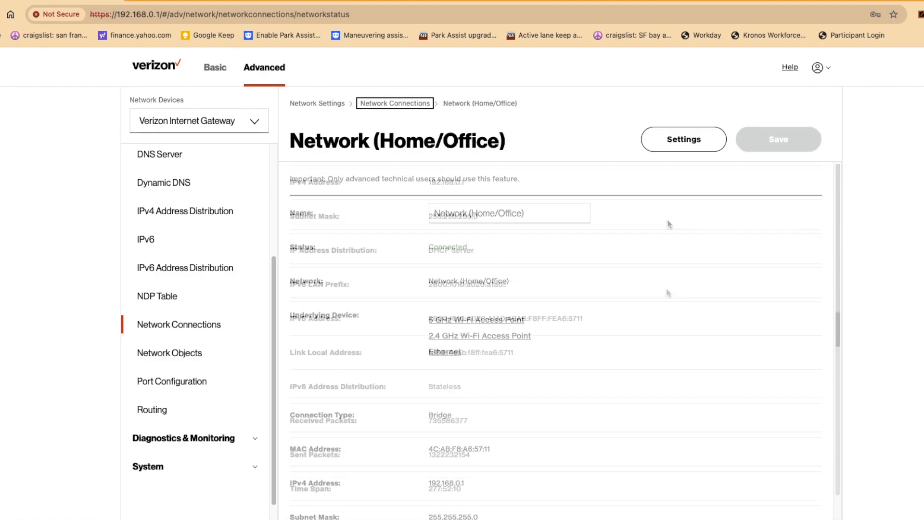
Open Home/Office settings, leave IP Passthrough off and the address unchanged, then view Port Configuration
left_click(695, 143)
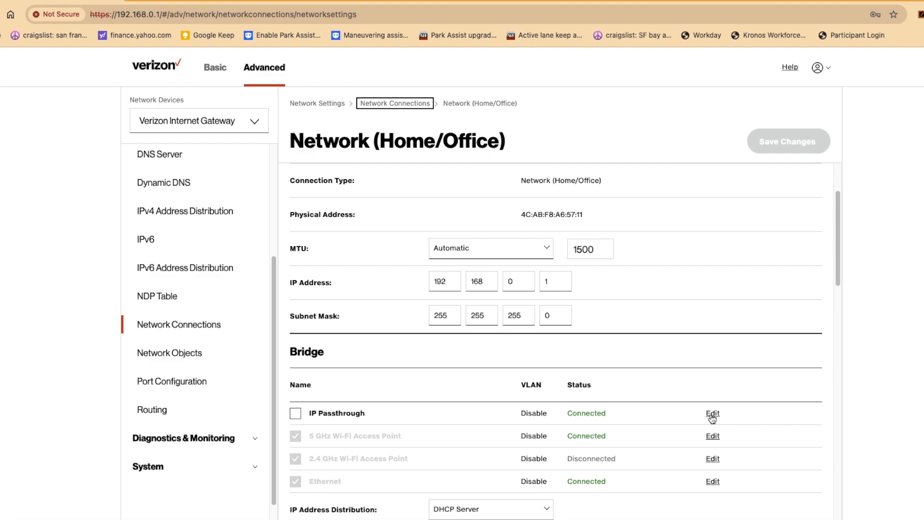
left_click(295, 418)
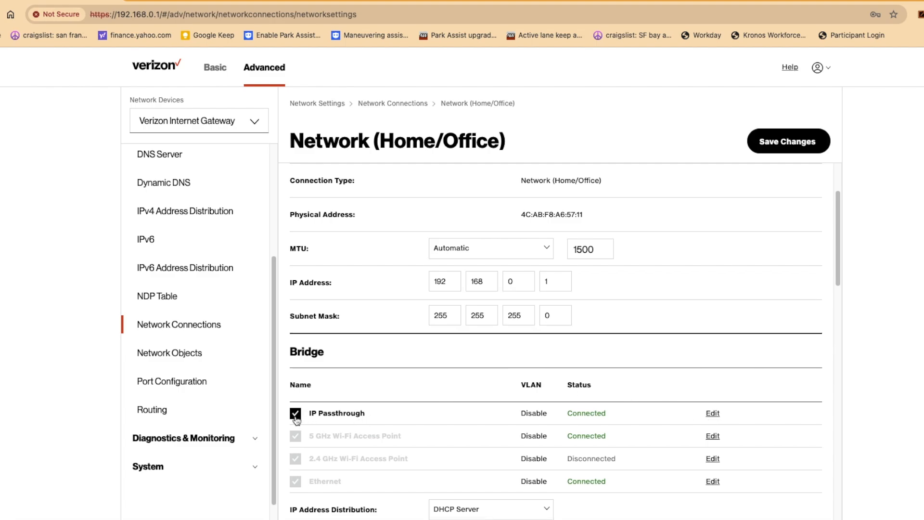
left_click(295, 415)
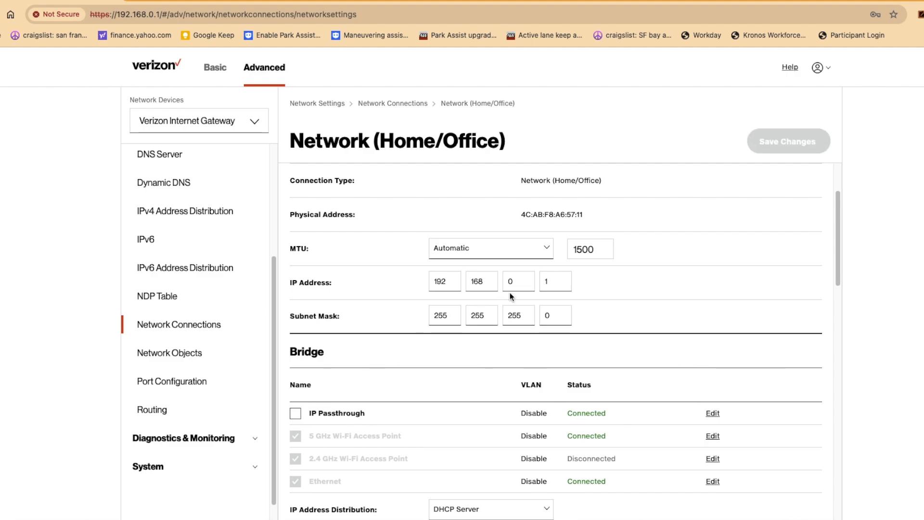
left_click(522, 286)
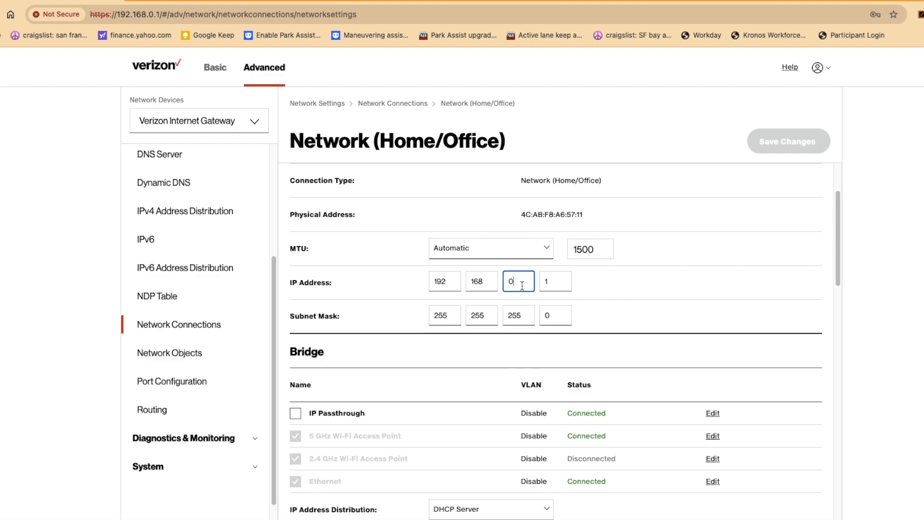
left_click(681, 273)
left_click(171, 382)
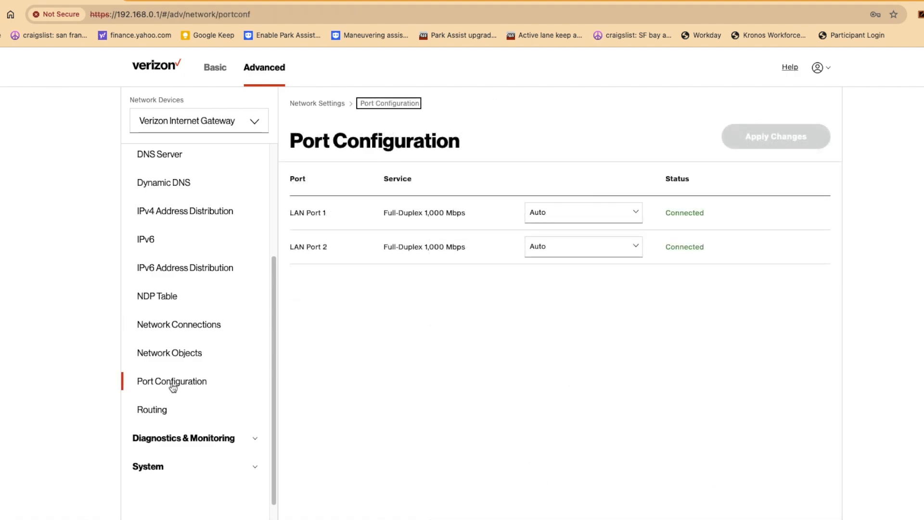
Visit the Network Objects page, then return to Network Connections
left_click(191, 354)
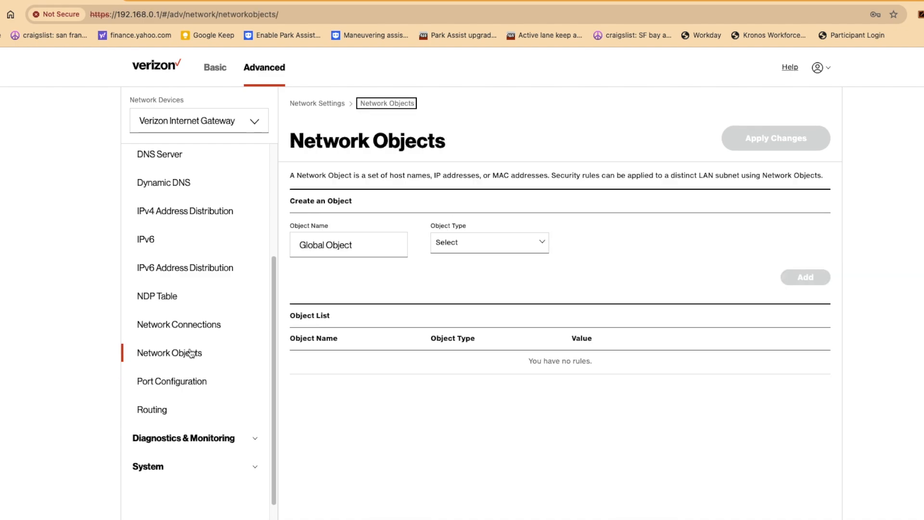
left_click(199, 327)
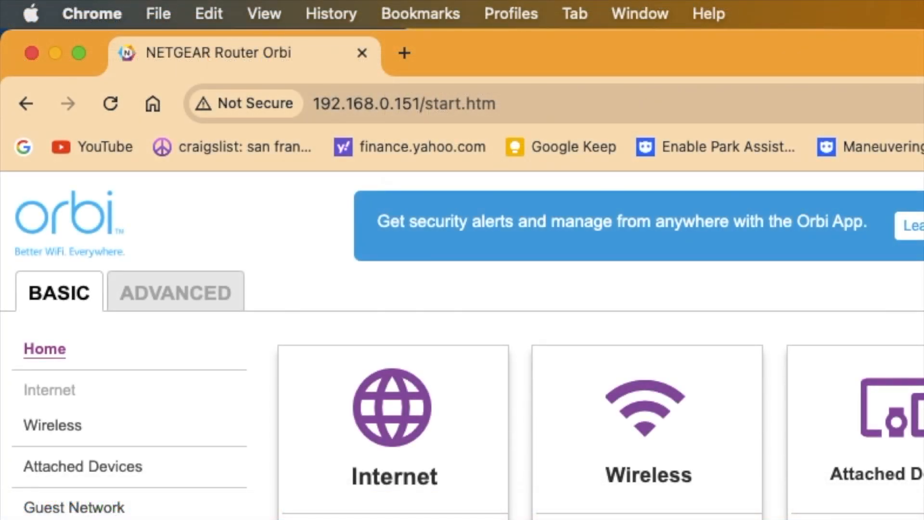
Switch the Orbi from AP Mode to Router Mode and apply it, rebooting the router
left_click(173, 303)
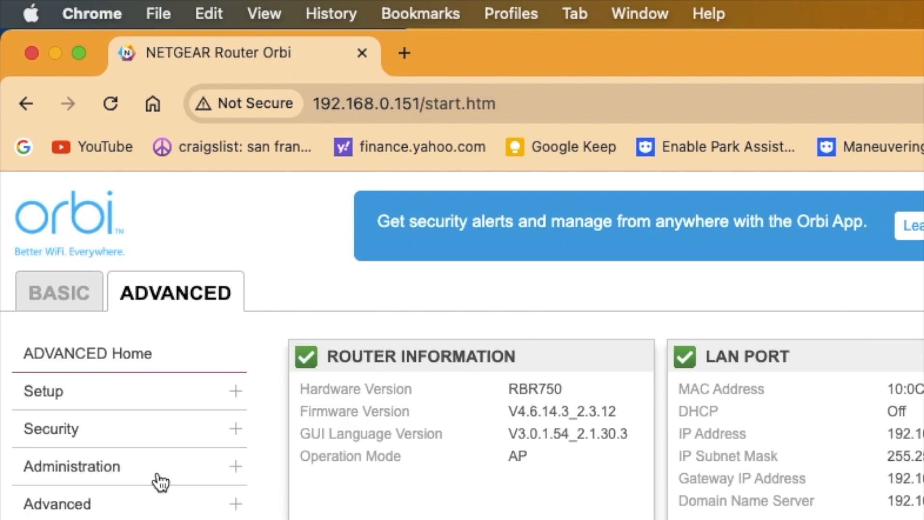
left_click(151, 513)
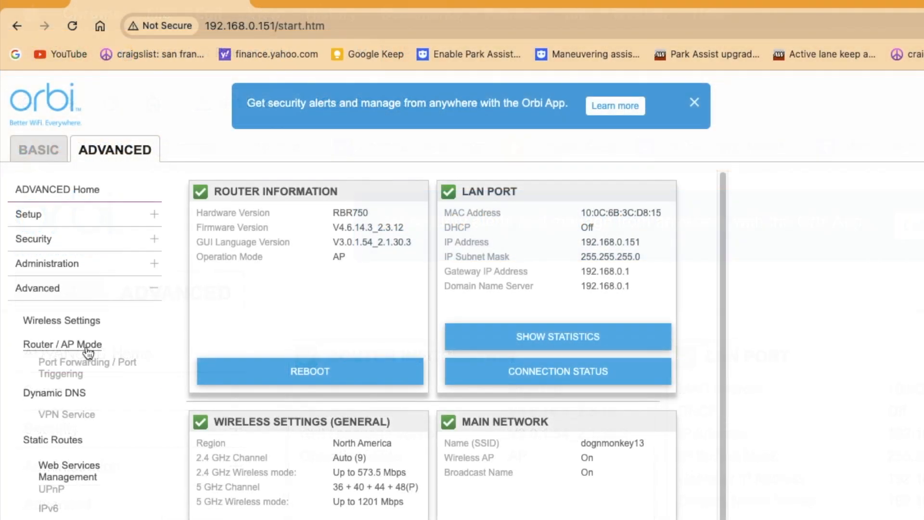
left_click(88, 347)
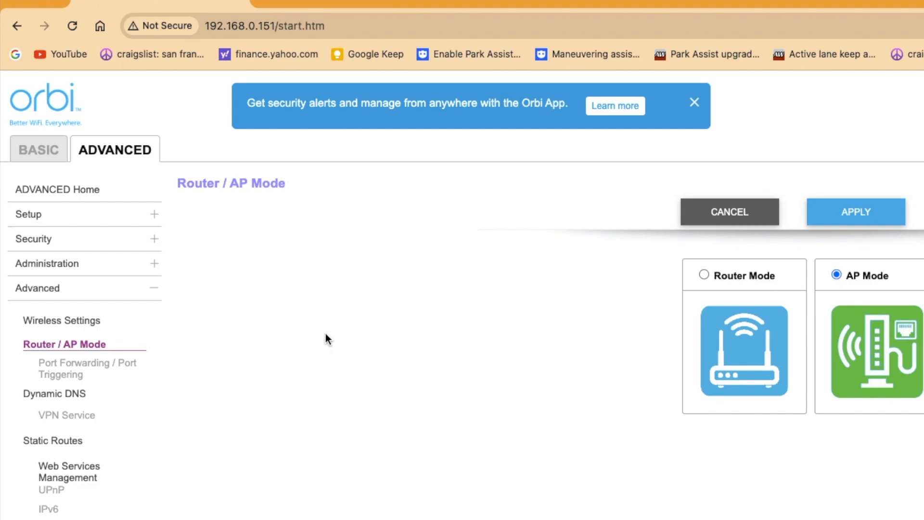
left_click(704, 275)
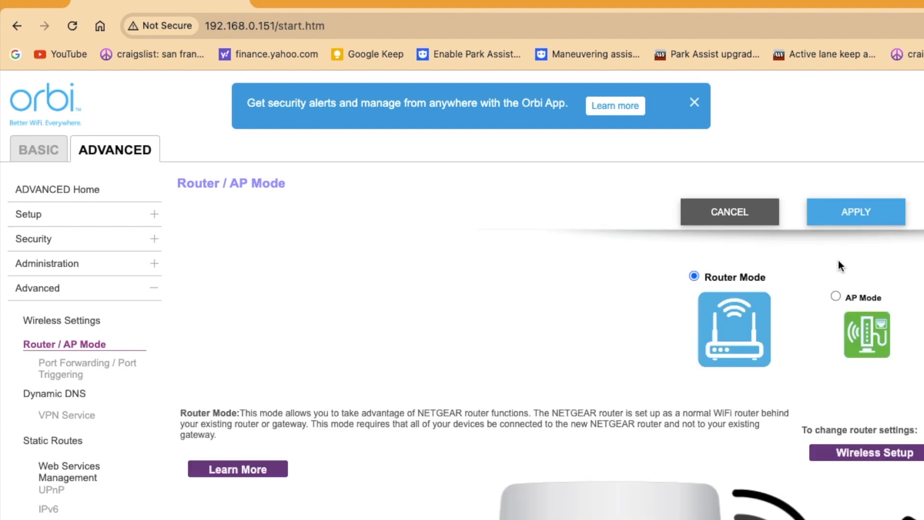
left_click(874, 217)
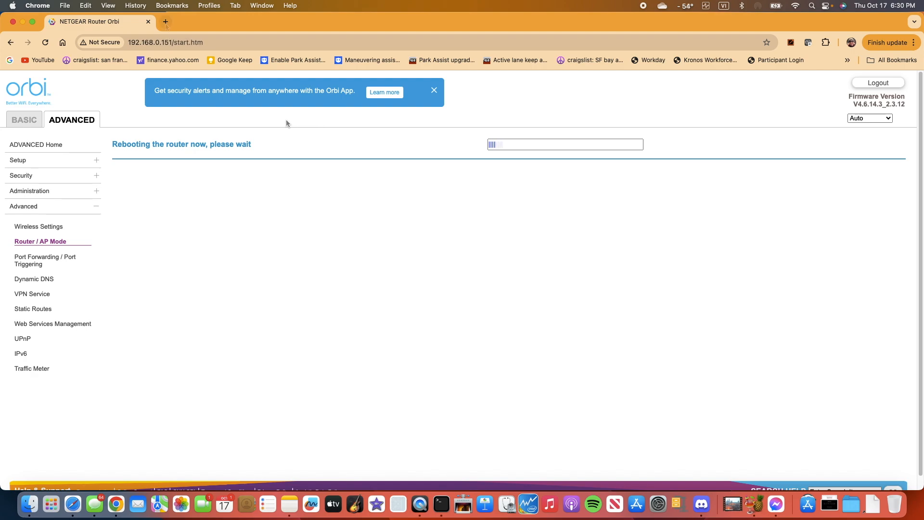
key("super+t")
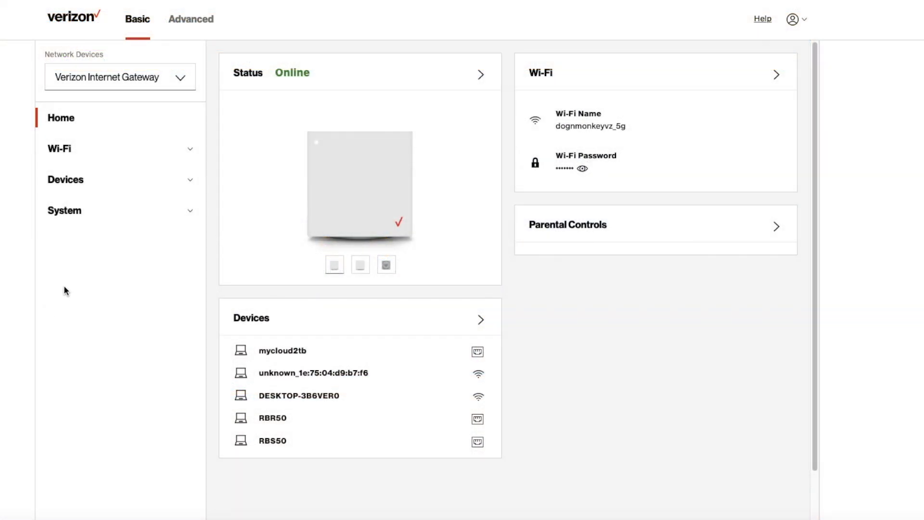
Reach the Network (Home/Office) editable settings through Advanced > Network Connections, scrolled to the Bridge table
left_click(201, 29)
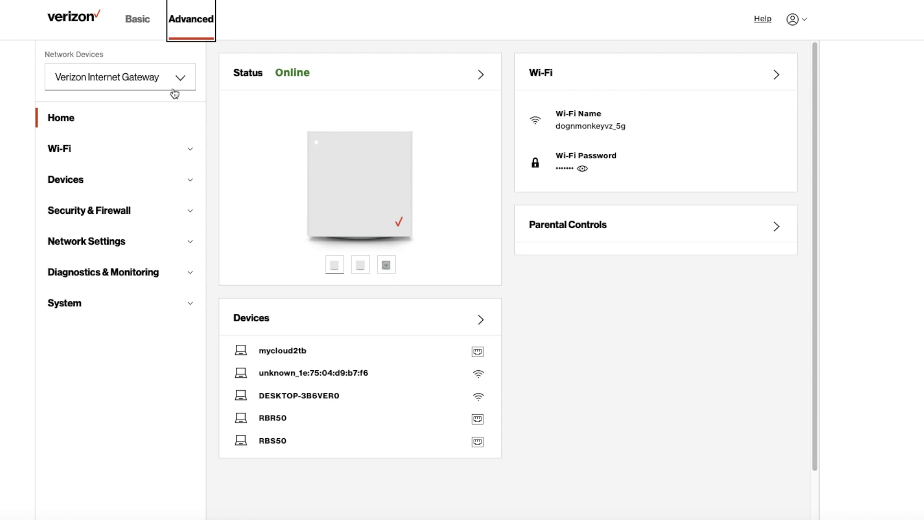
left_click(120, 246)
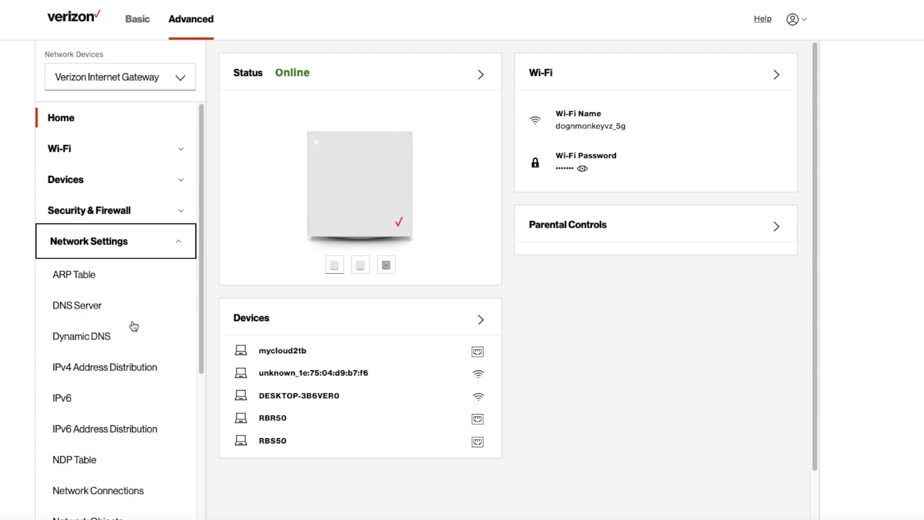
scroll(133, 326, "down", 1)
scroll(134, 326, "down", 5)
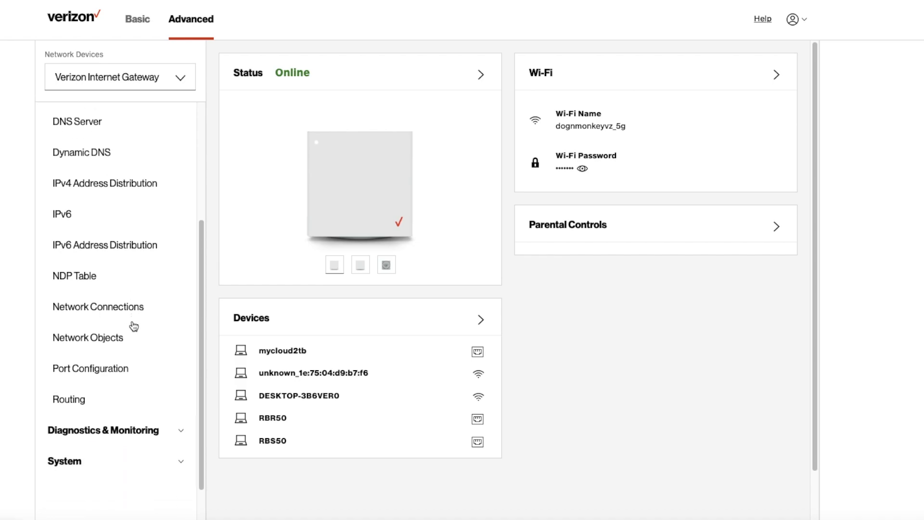
left_click(123, 310)
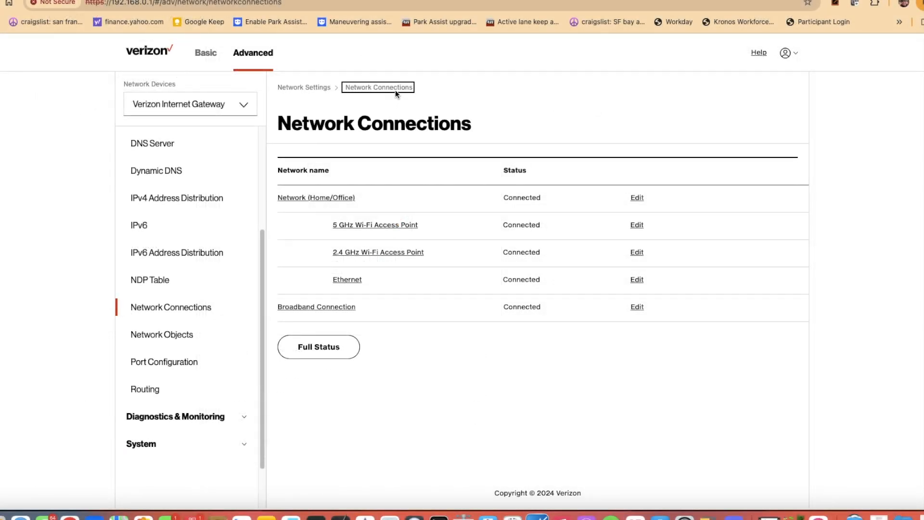
left_click(395, 90)
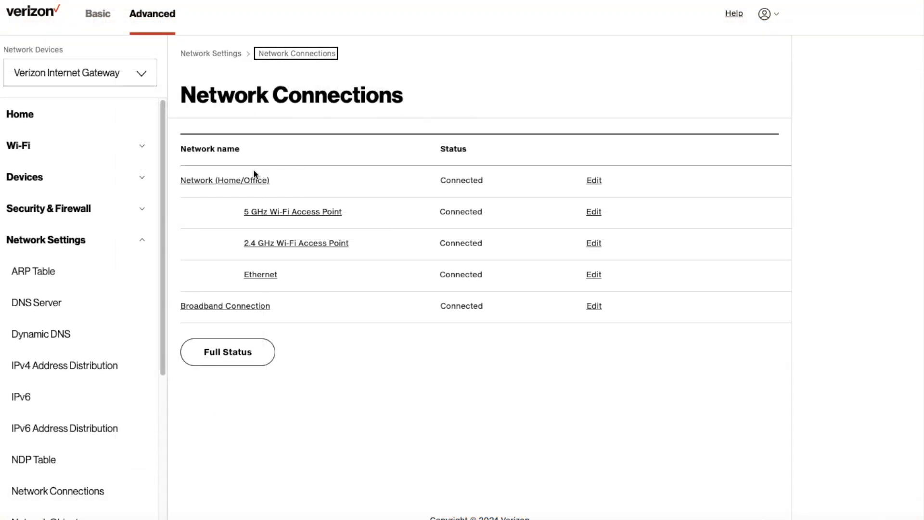
left_click(592, 186)
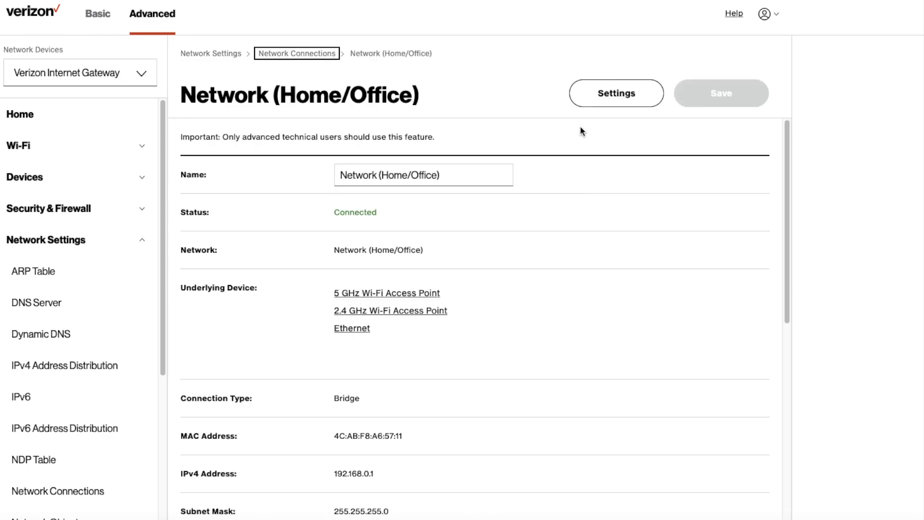
left_click(620, 99)
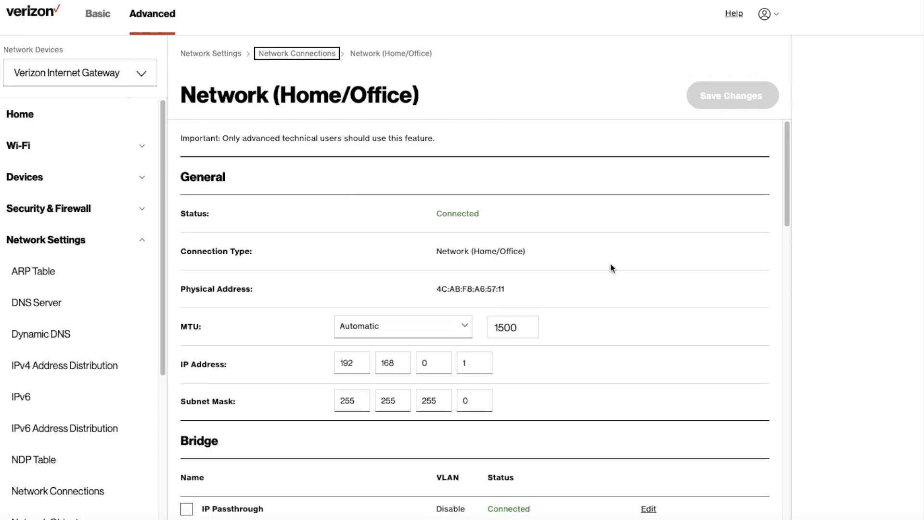
scroll(611, 282, "down", 4)
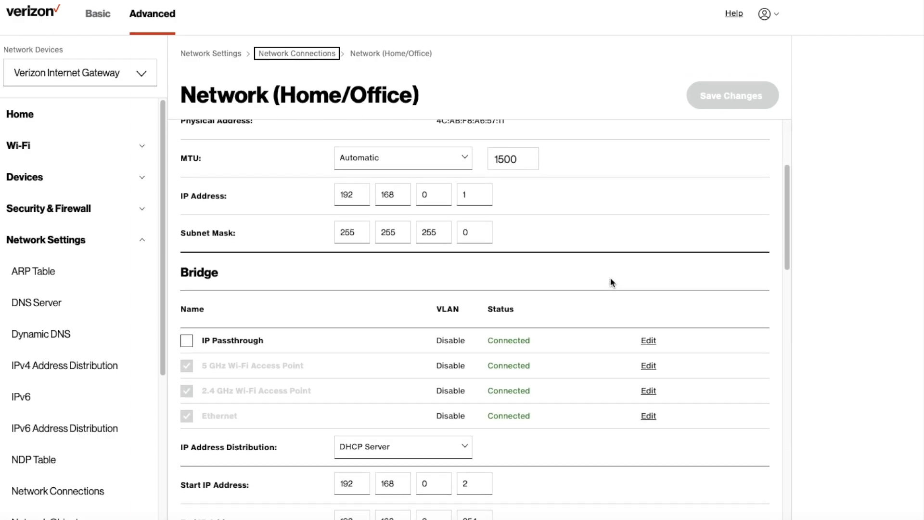
scroll(612, 282, "down", 3)
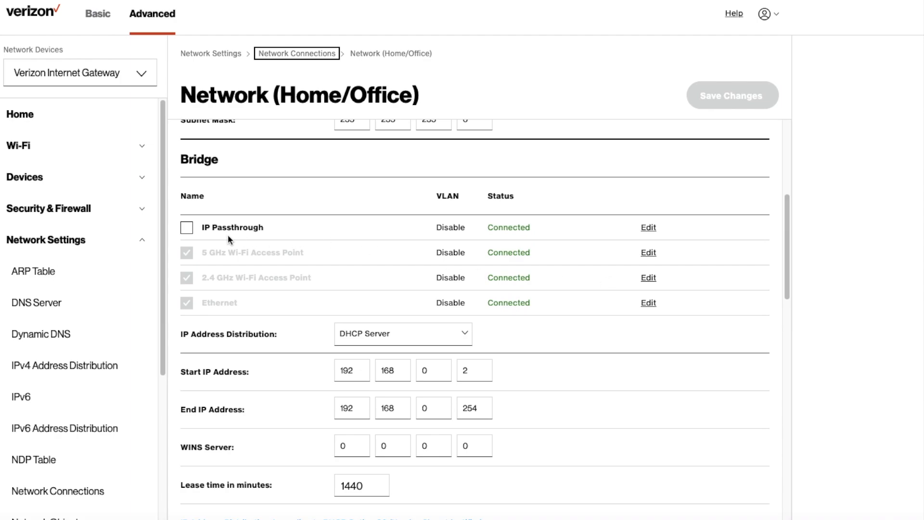
Tick IP Passthrough in the Home/Office Bridge table and save the changes
left_click(188, 230)
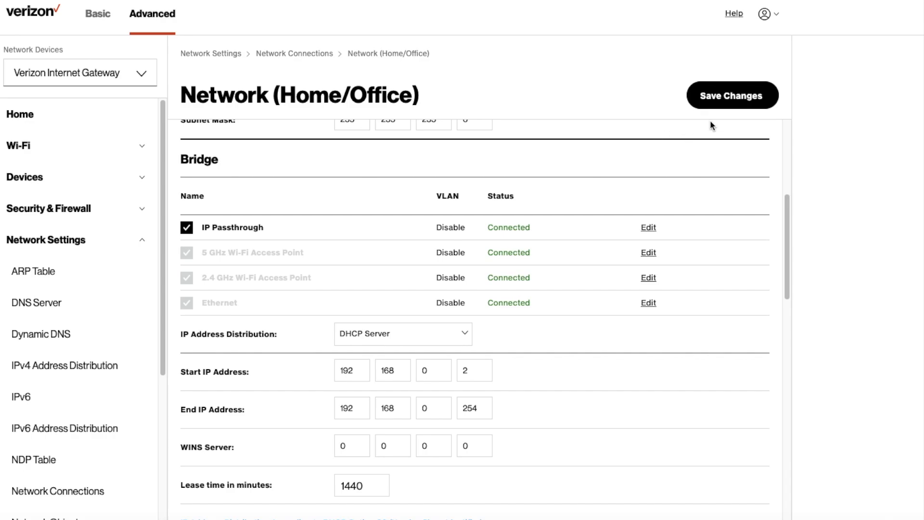
left_click(740, 98)
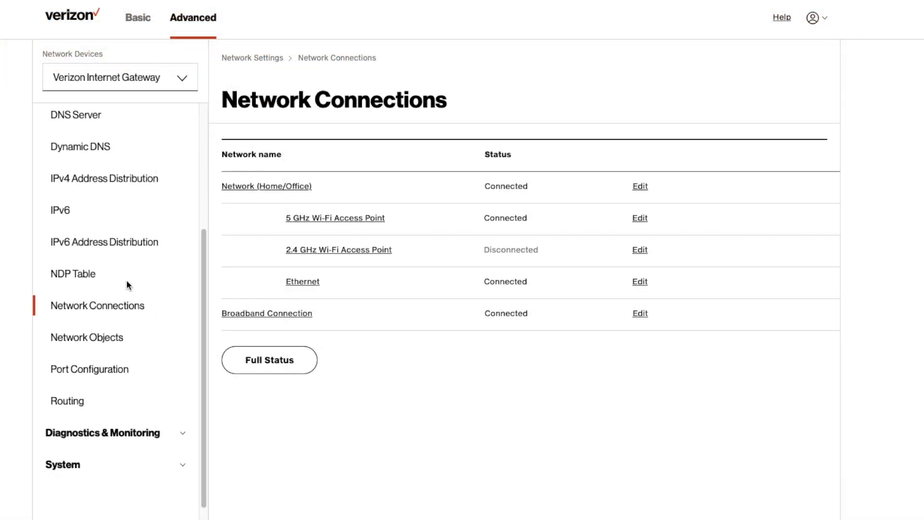
Open the Devices list from the sidebar's device management section
scroll(133, 282, "up", 5)
scroll(134, 281, "up", 3)
scroll(133, 282, "down", 2)
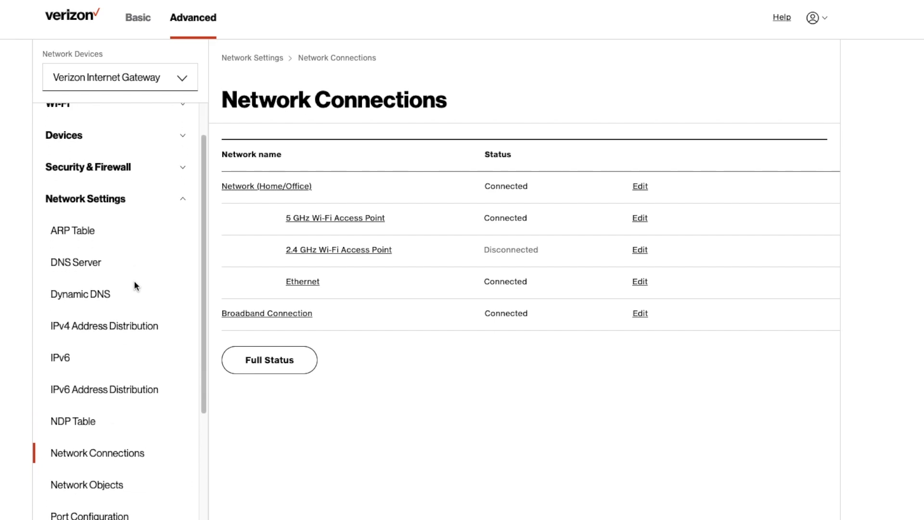
scroll(134, 285, "up", 2)
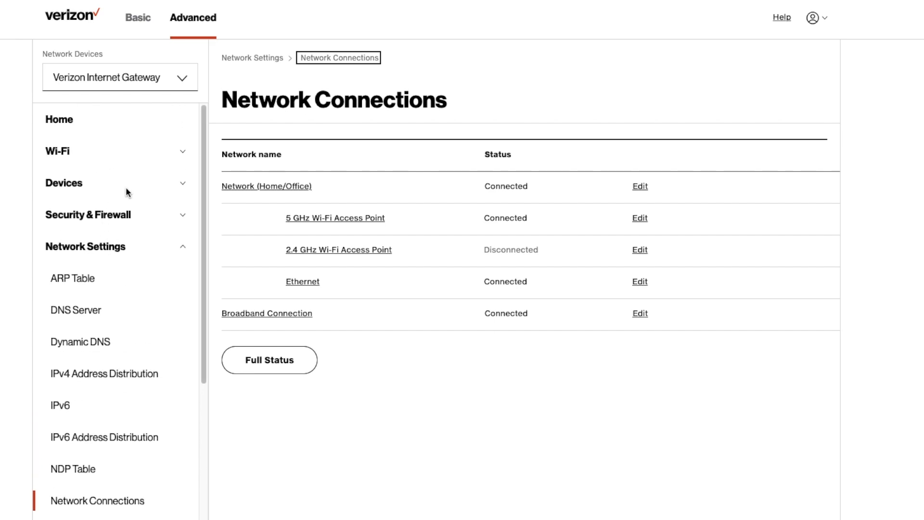
left_click(180, 184)
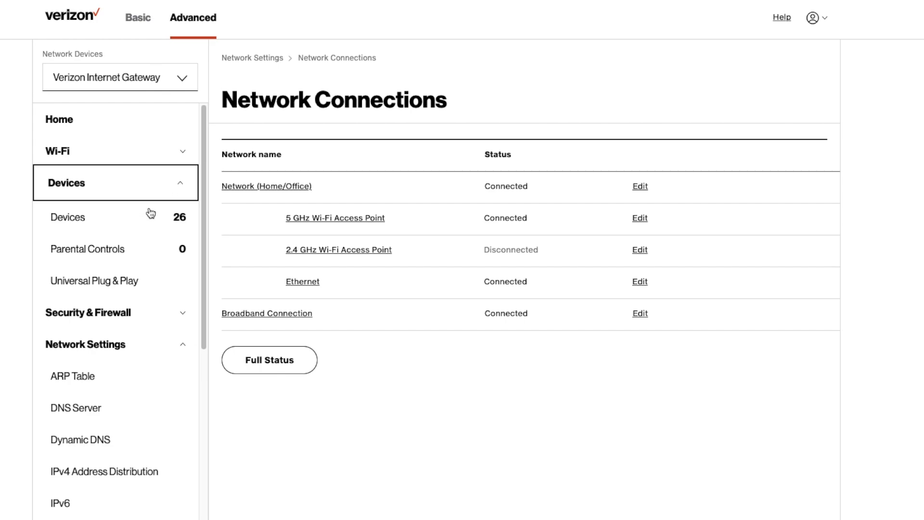
left_click(138, 232)
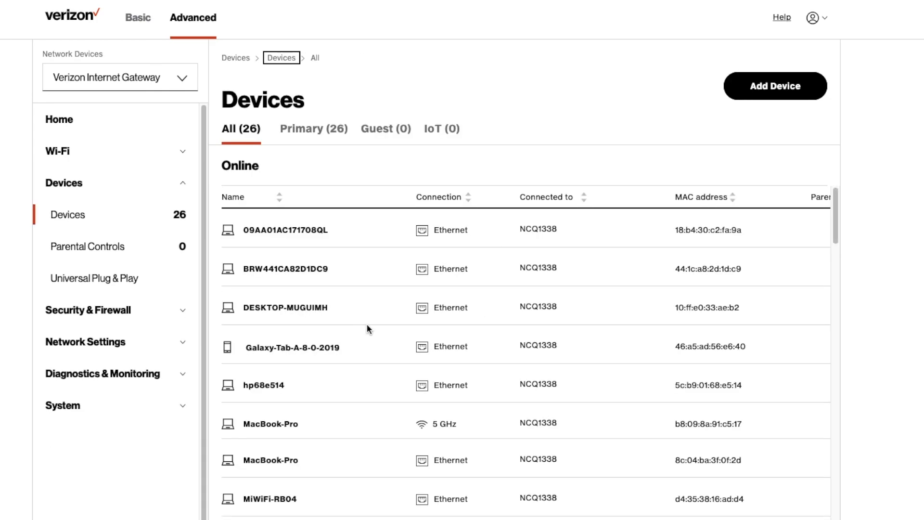
Find RBR750 in the Online list and open its settings, scrolled to Network Info
scroll(369, 331, "down", 6)
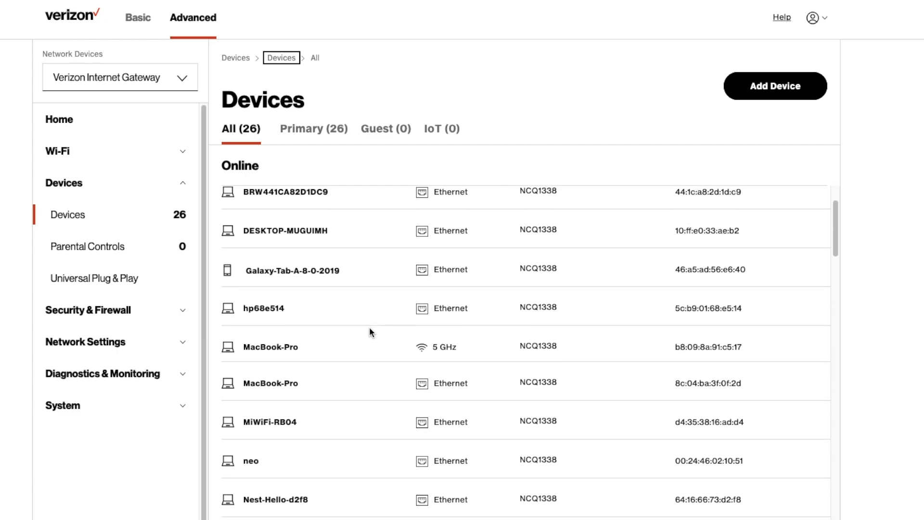
scroll(370, 332, "down", 3)
scroll(369, 332, "down", 1)
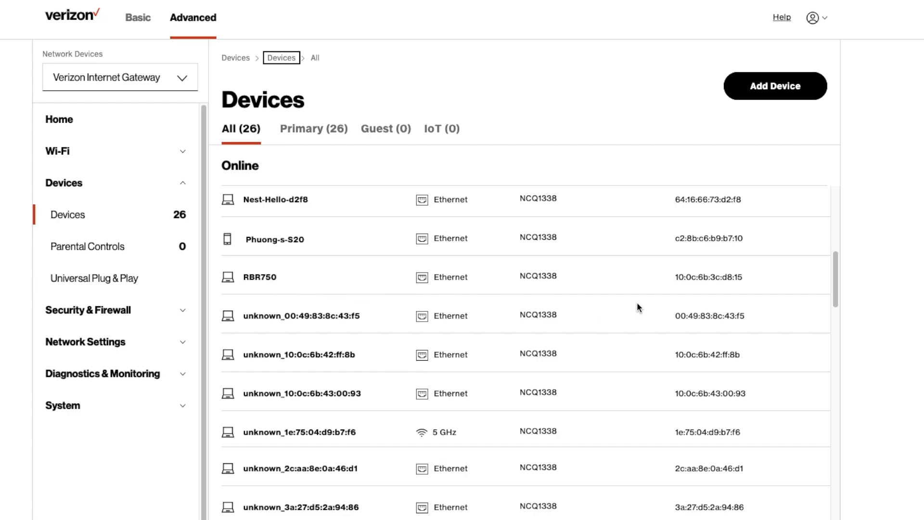
double_click(263, 278)
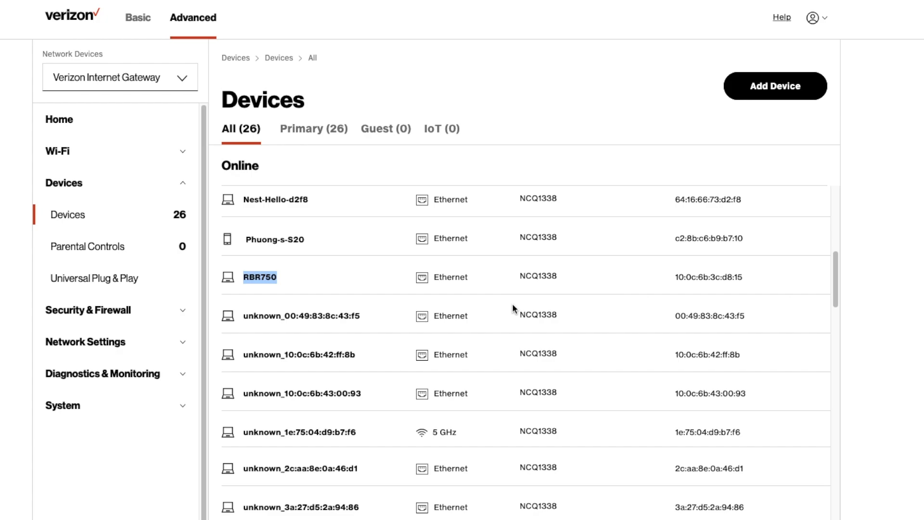
scroll(613, 294, "right", 5)
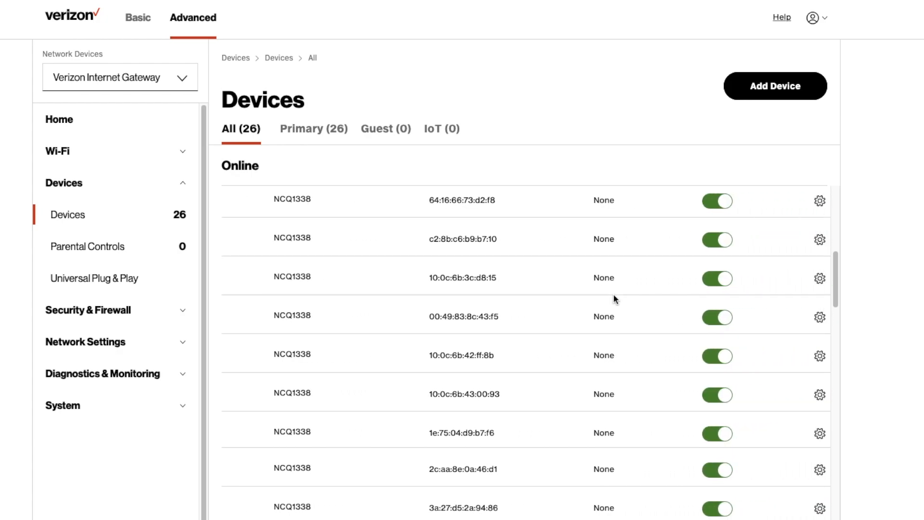
left_click(820, 278)
scroll(717, 286, "down", 5)
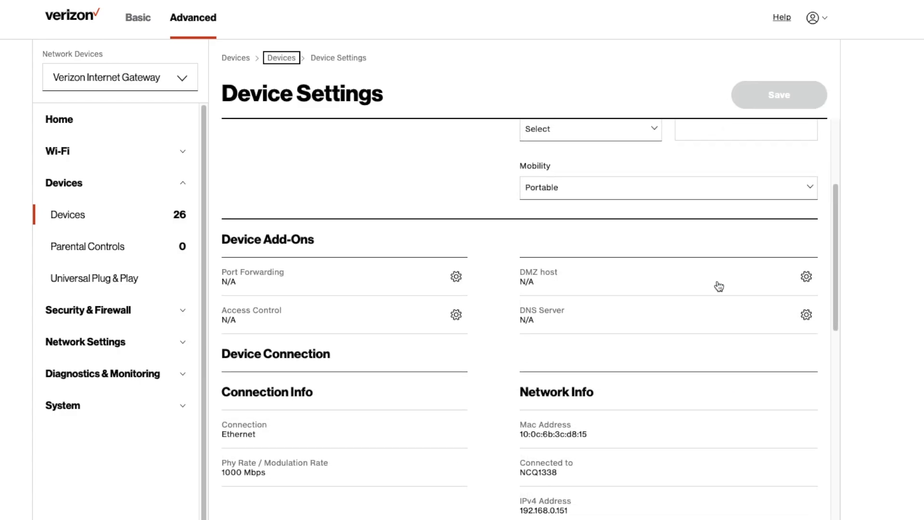
scroll(716, 286, "down", 2)
scroll(716, 286, "down", 3)
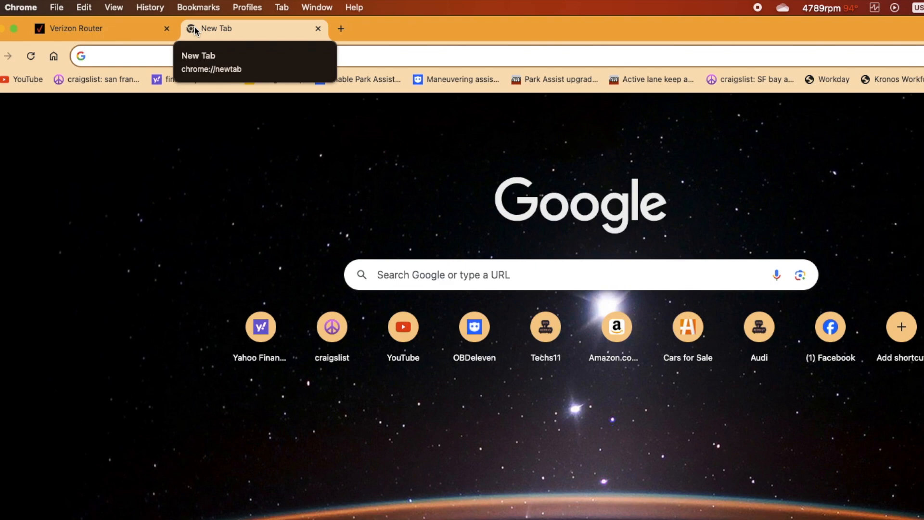
Load the Orbi admin at 192.168.0.151 in the new tab
type("10")
key("BackSpace")
type("92.1")
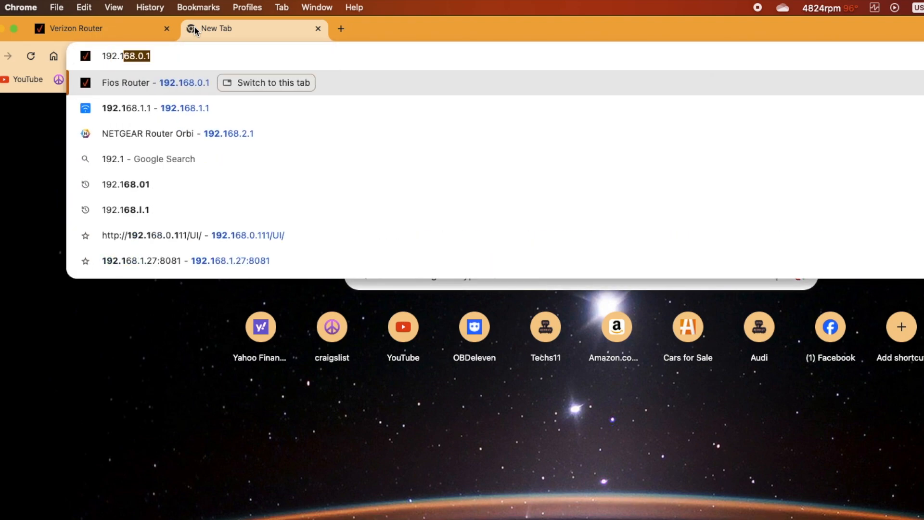
type("68.")
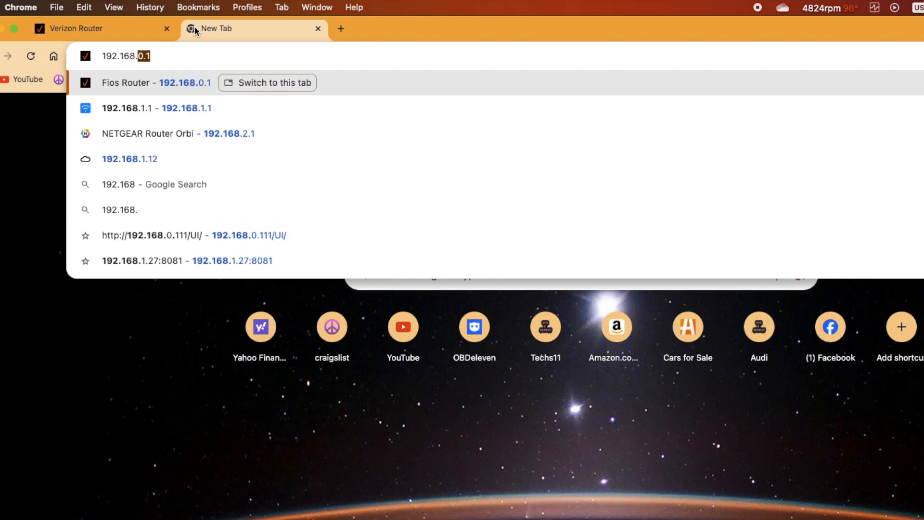
type("0.")
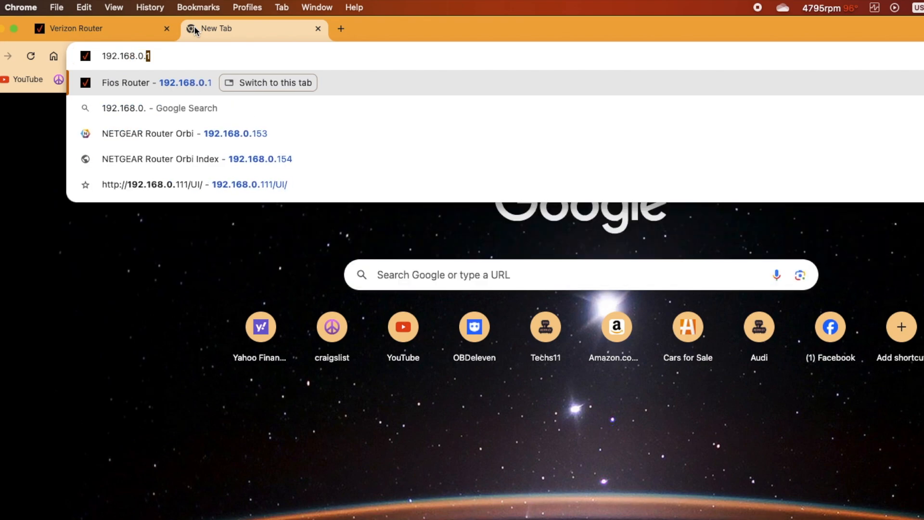
type("151")
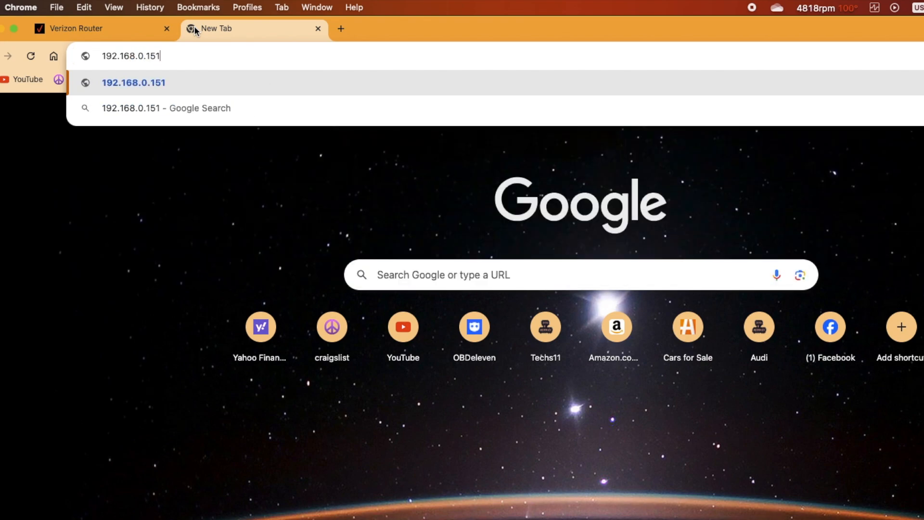
key("Return")
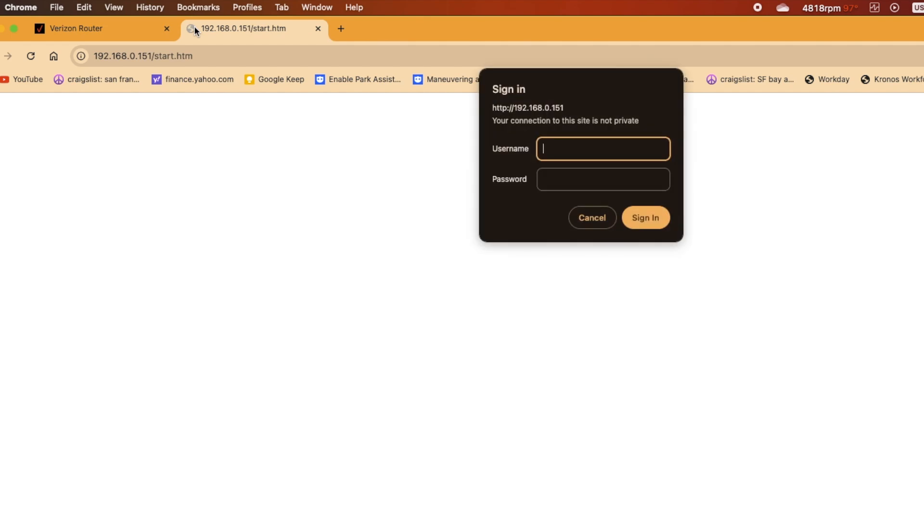
Sign in to the Orbi with the admin username and its password
type("admin")
key("Tab")
type("**********")
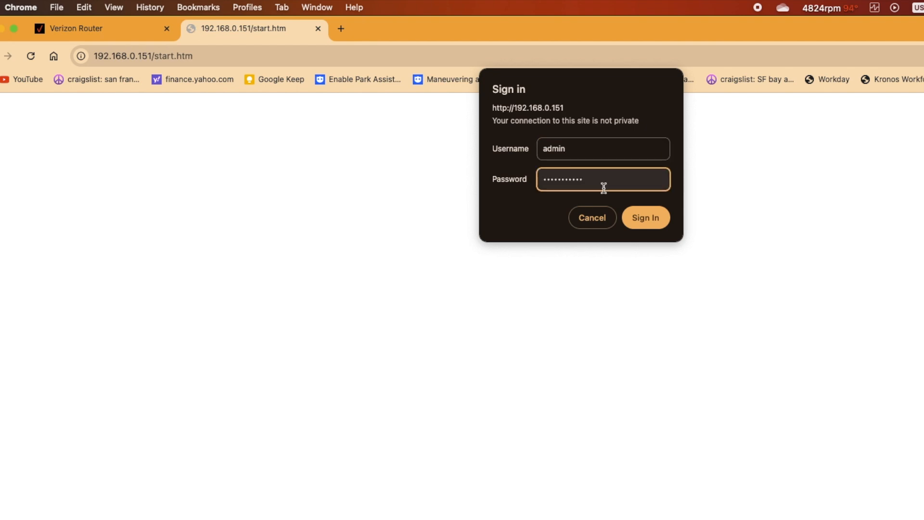
key("Return")
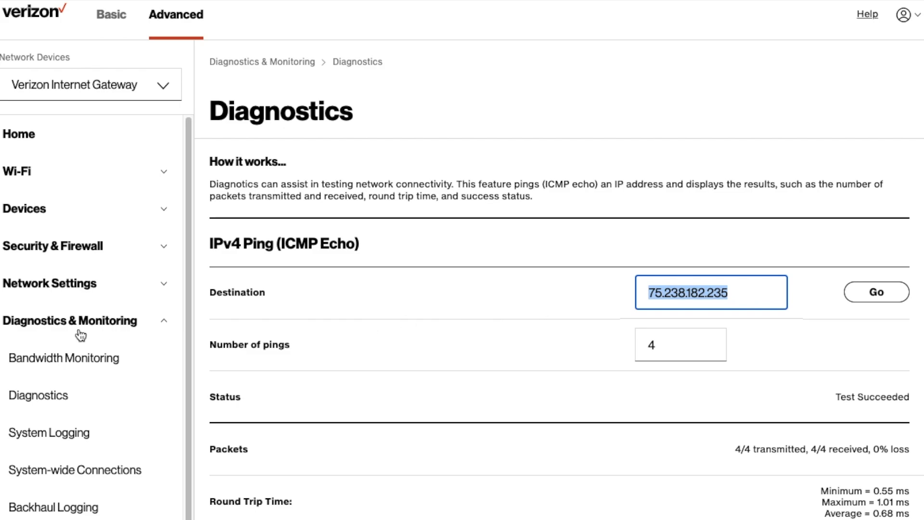
Open the single listed device's settings from Devices and scroll to its Network Info
left_click(50, 215)
left_click(51, 258)
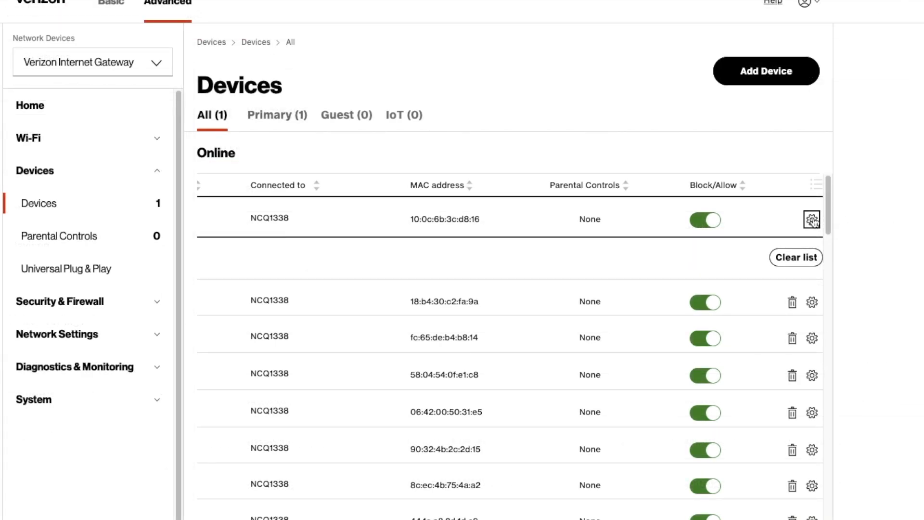
left_click(811, 220)
scroll(743, 251, "down", 7)
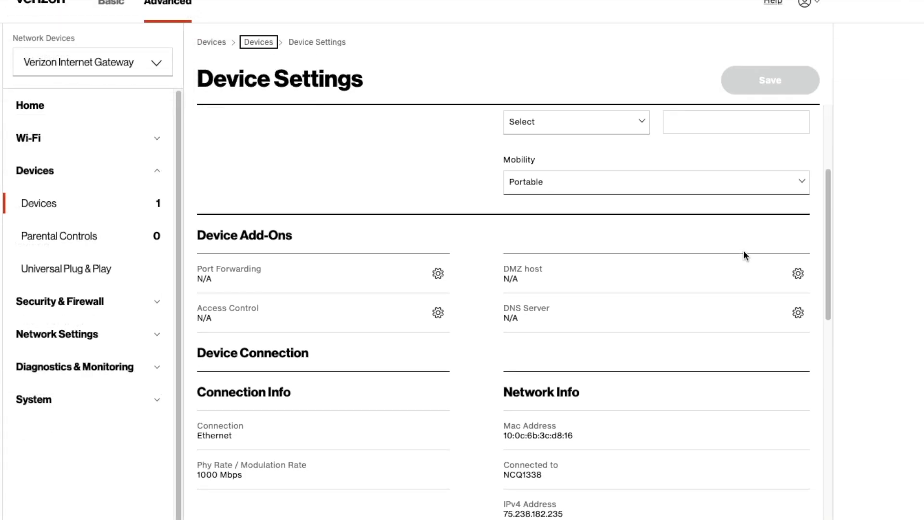
scroll(743, 255, "down", 3)
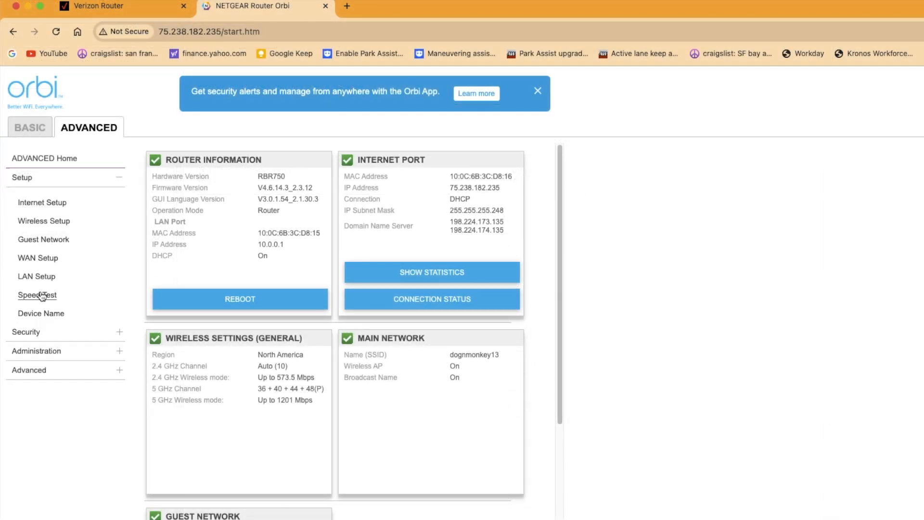
left_click(51, 281)
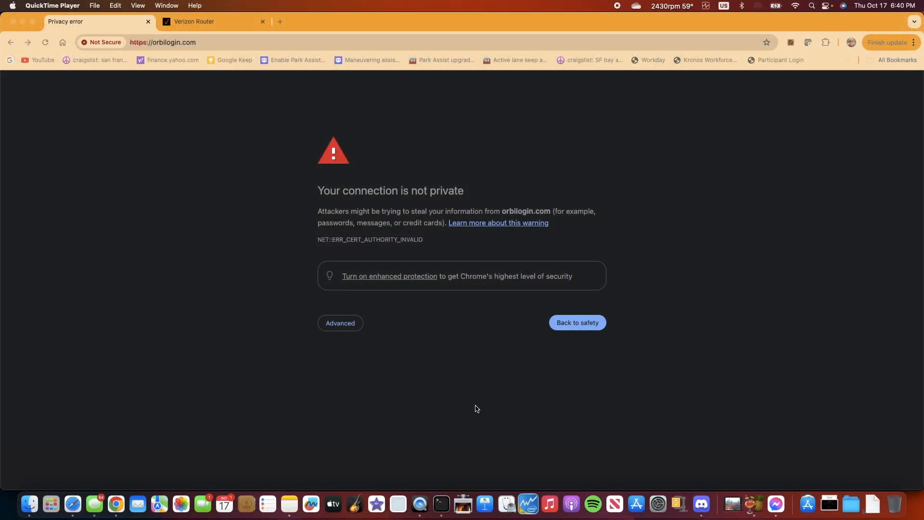
Bypass Chrome's certificate warning and proceed to orbilogin.com (unsafe)
left_click(343, 325)
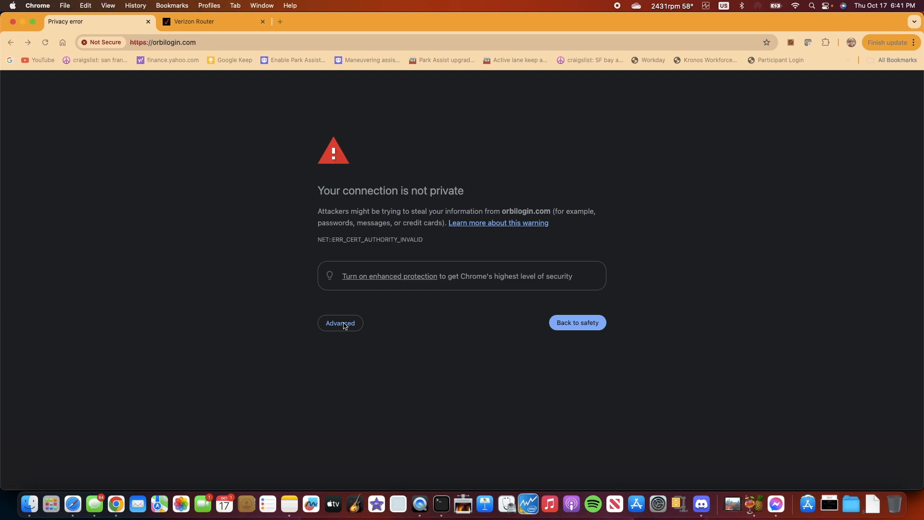
left_click(343, 326)
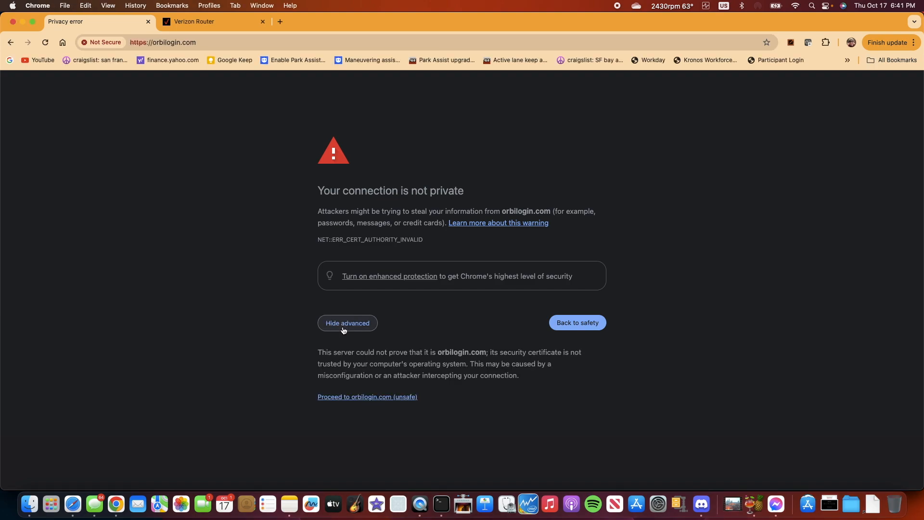
left_click(354, 397)
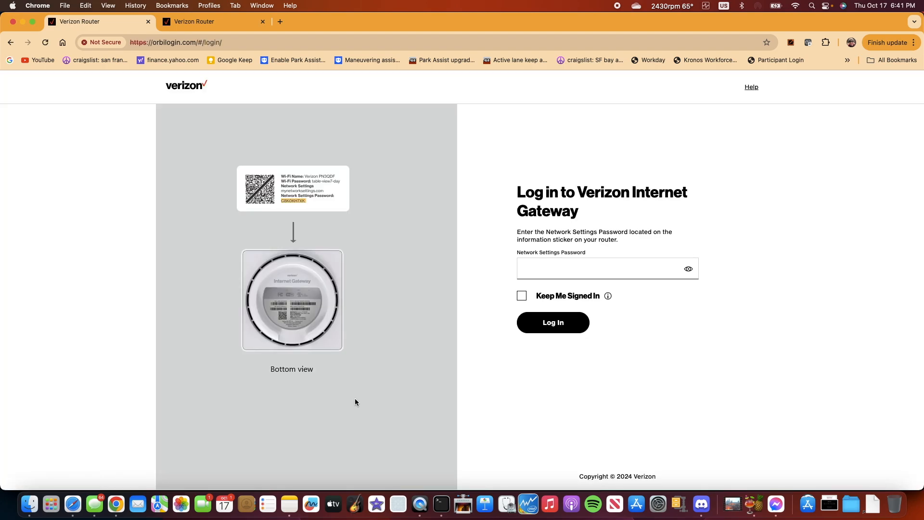